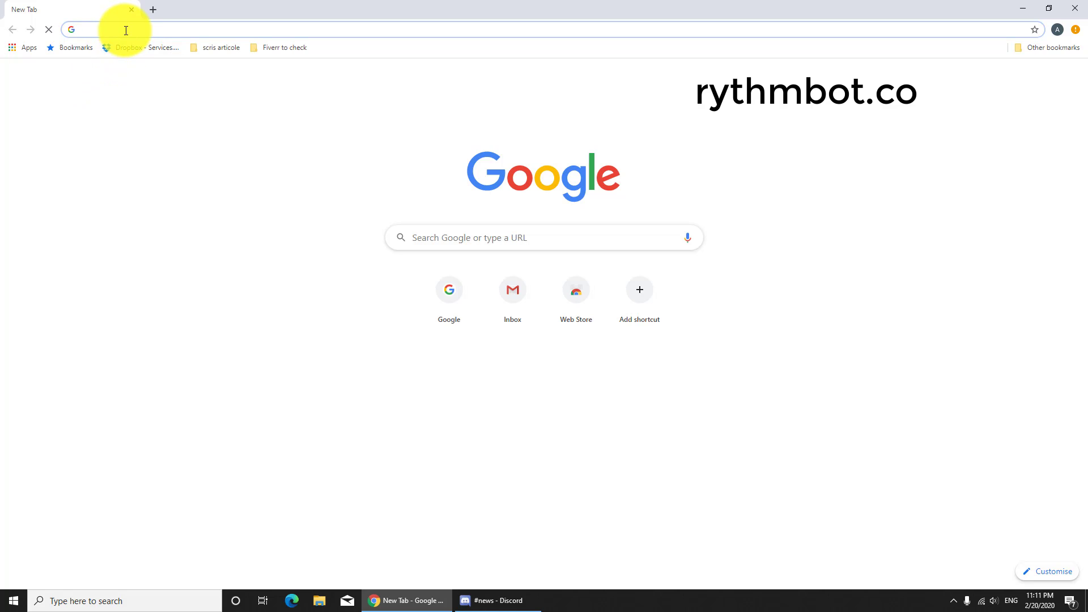
type("rythmbot.co")
Step: Load the Rythm bot website at rythmbot.co
key("Return")
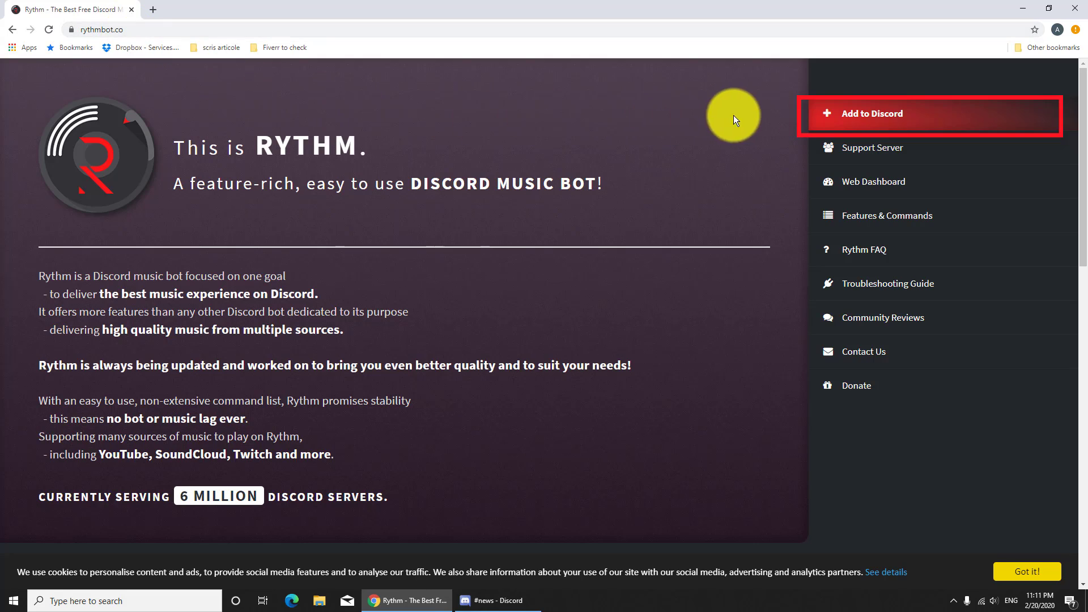
Step: Start the Rythm invite and choose dexblog.net as the server to add it to
left_click(859, 113)
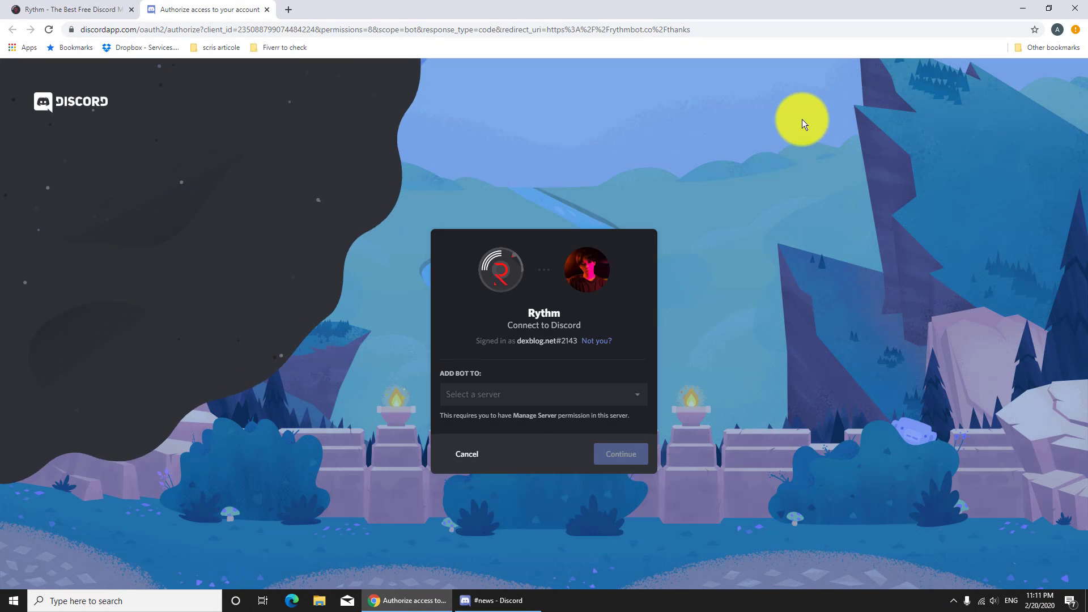
left_click(544, 394)
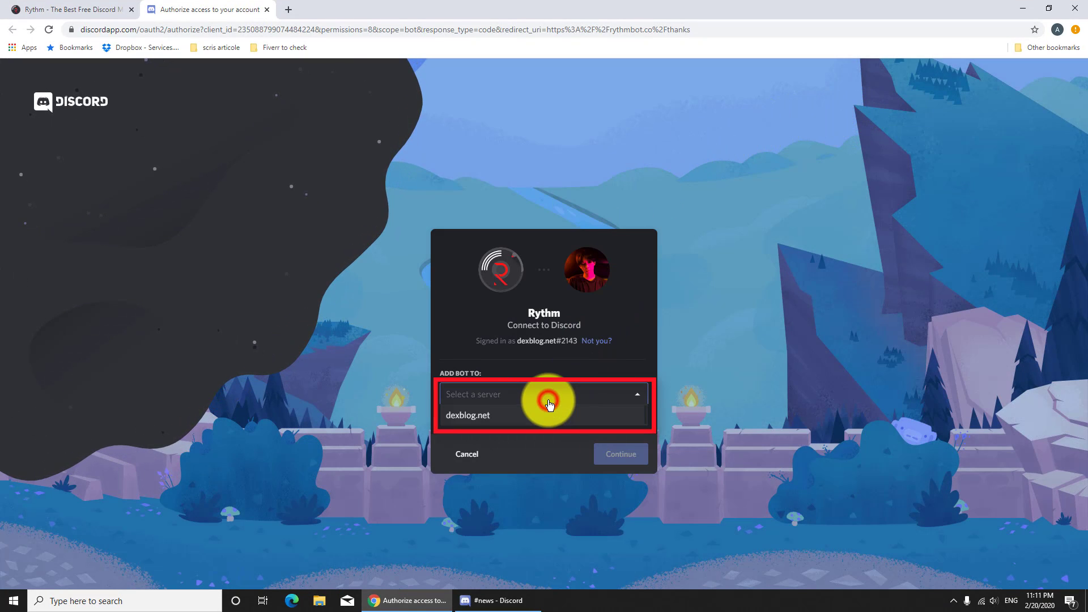
left_click(481, 419)
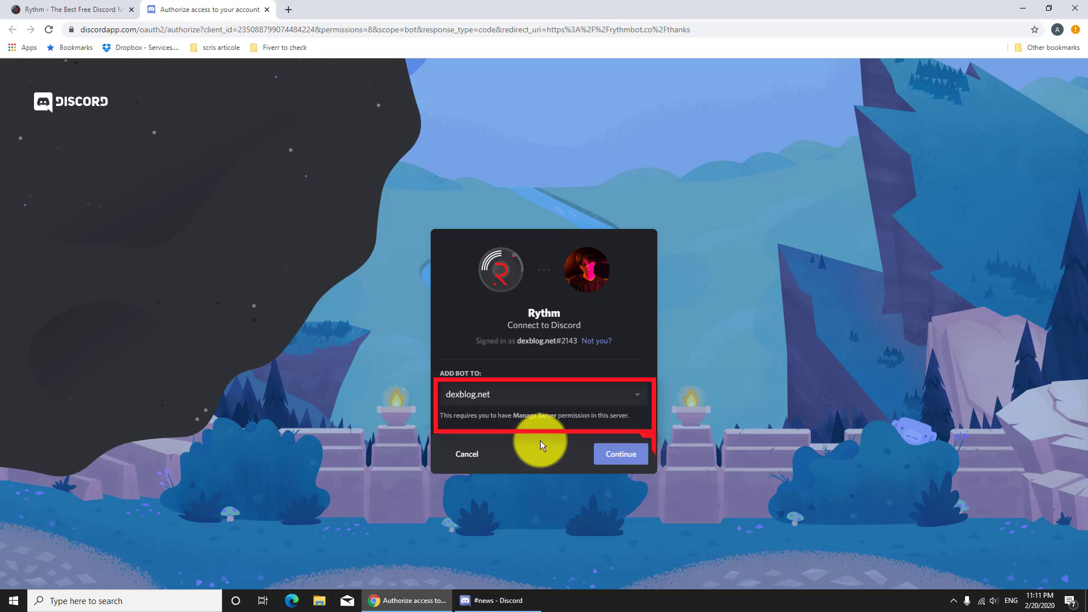
left_click(624, 461)
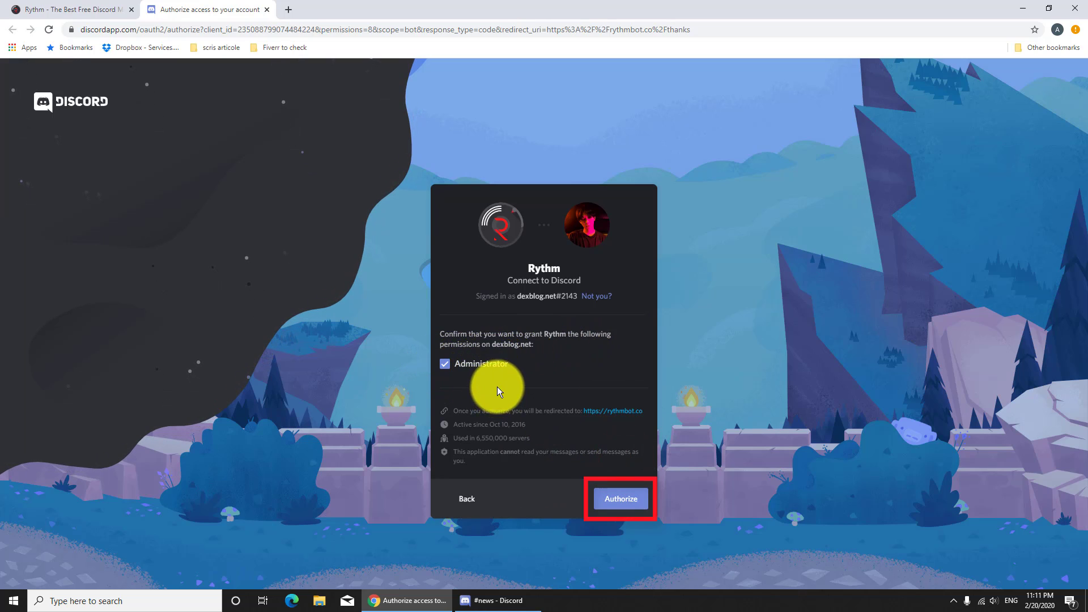
Step: Authorize Rythm with Administrator permissions and pass the 'I'm not a robot' check
left_click(622, 501)
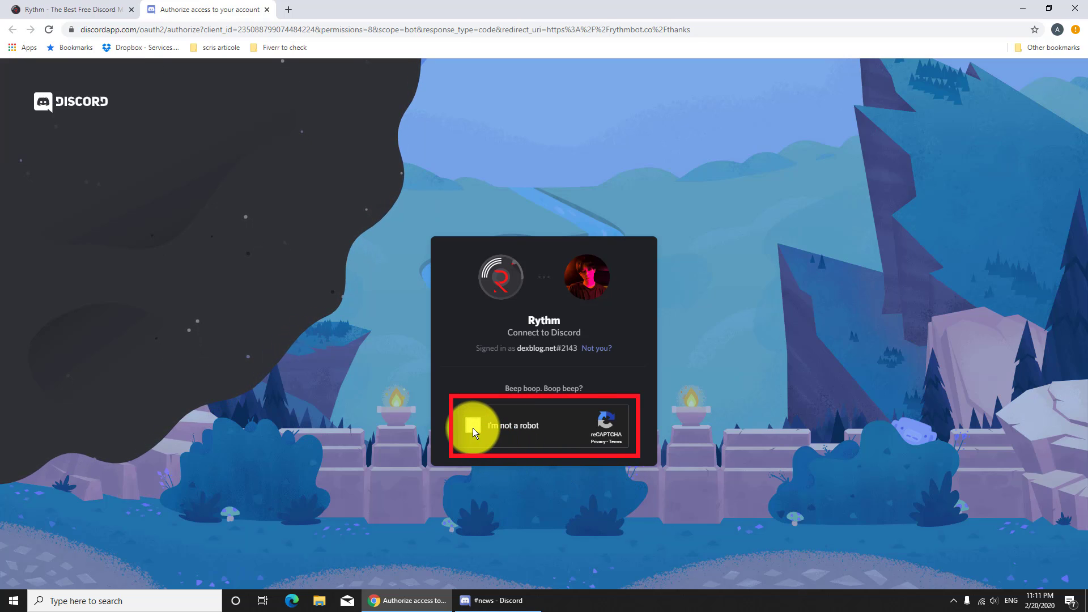
left_click(473, 427)
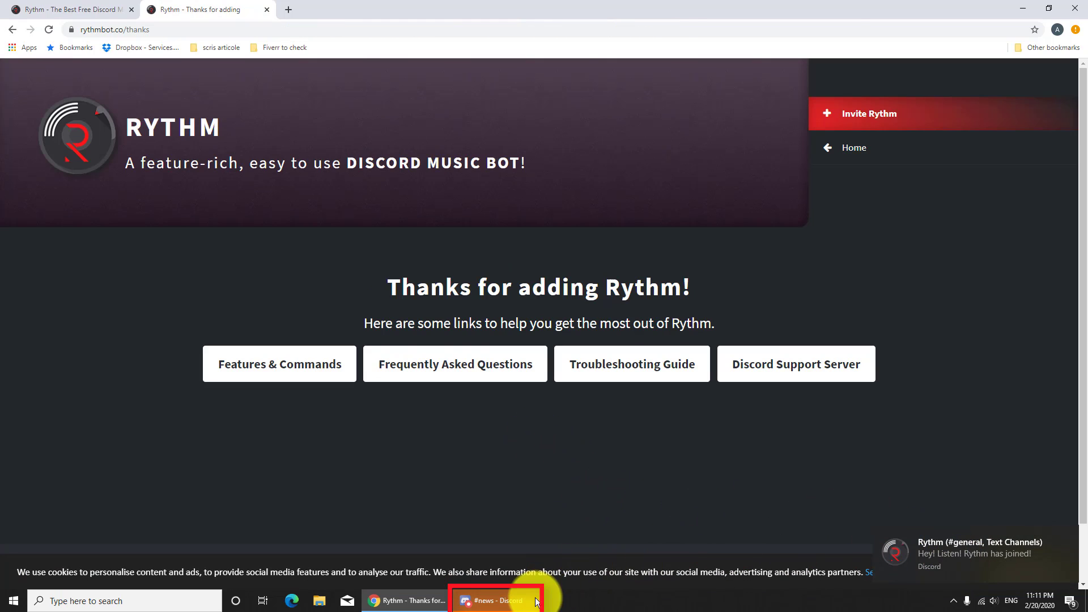
Step: Bring the Discord desktop app forward on dexblog.net's #news channel, showing Rythm's welcome
left_click(516, 601)
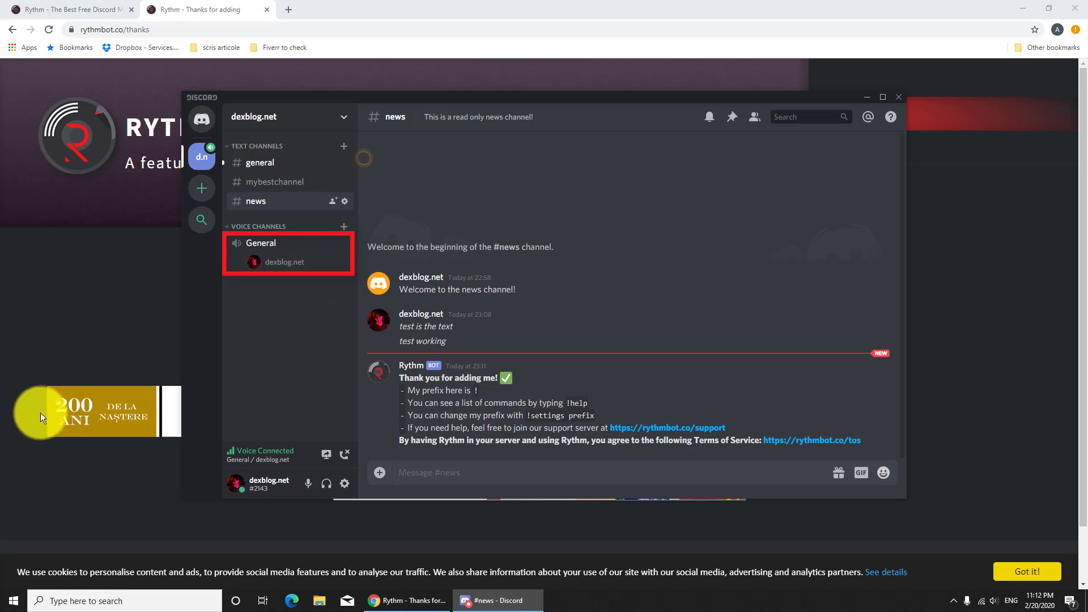
mouse_move(261, 243)
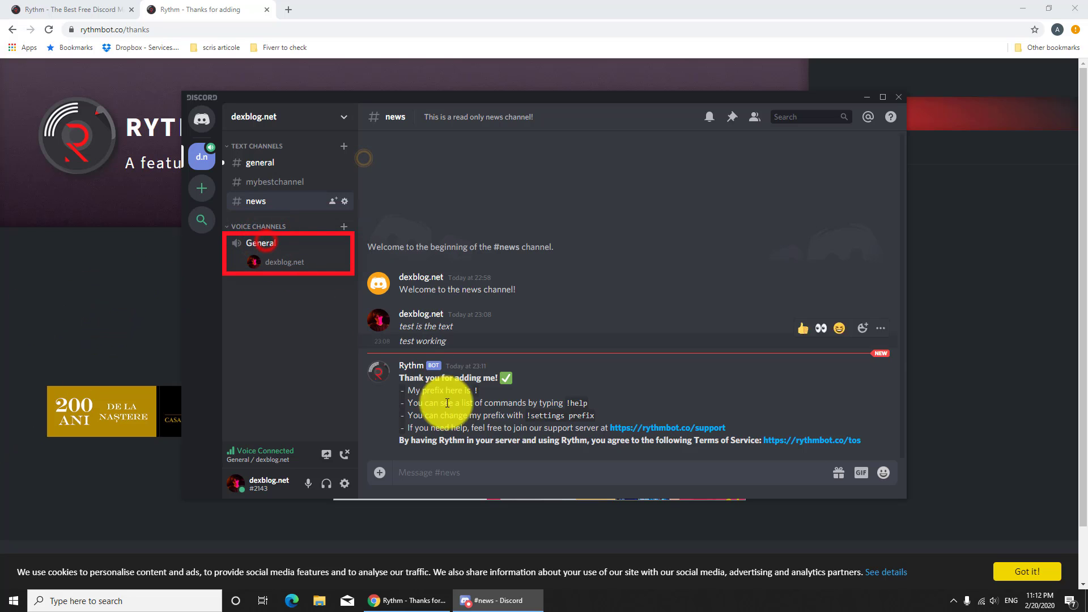
Step: Send a !play song request to Rythm in the #news channel
left_click(460, 474)
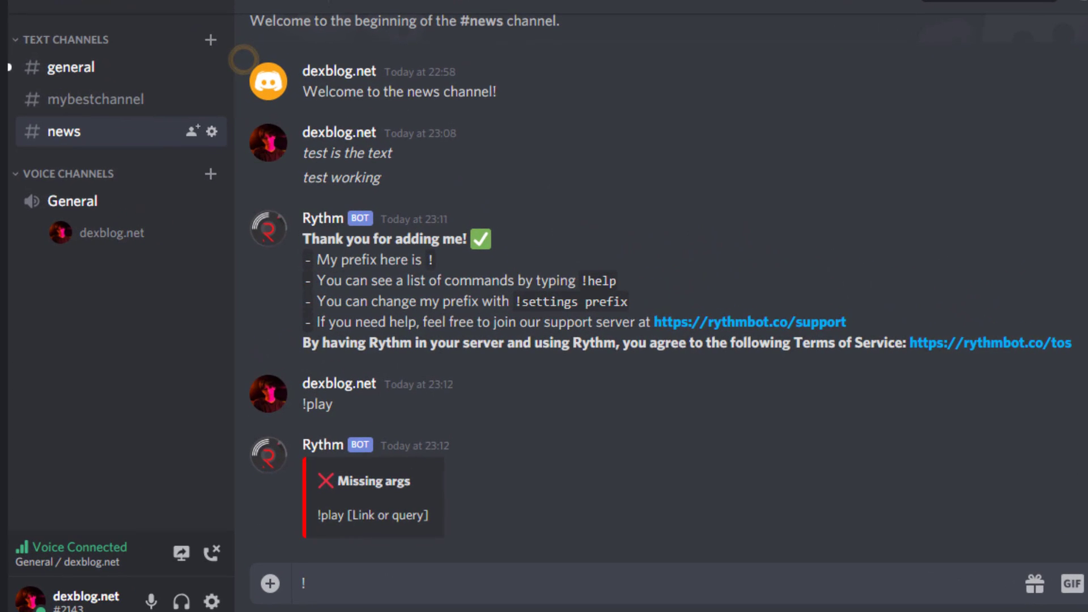
type("!play")
key("Return")
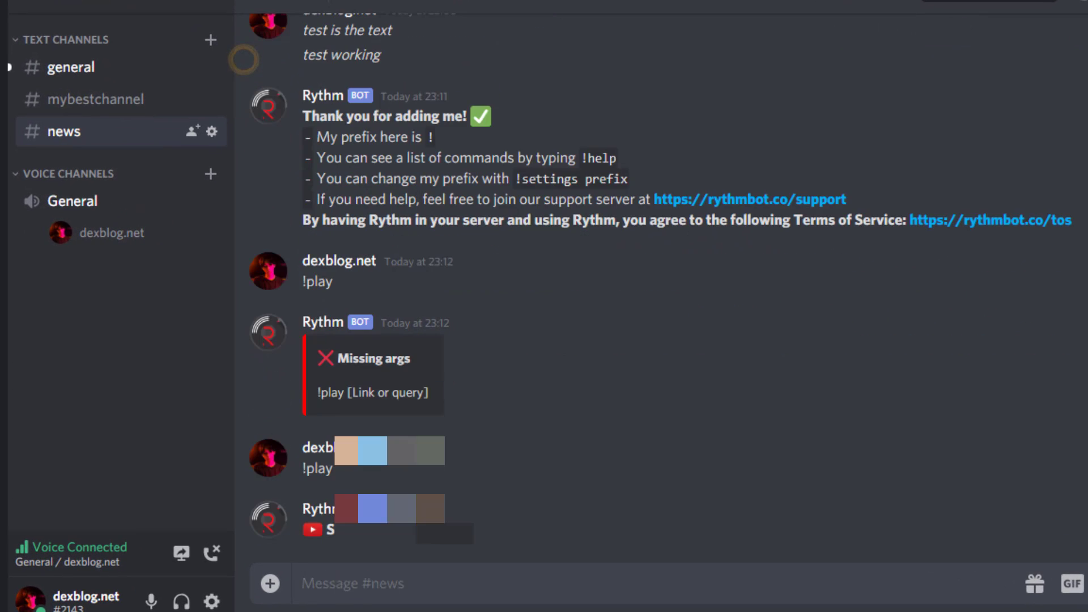